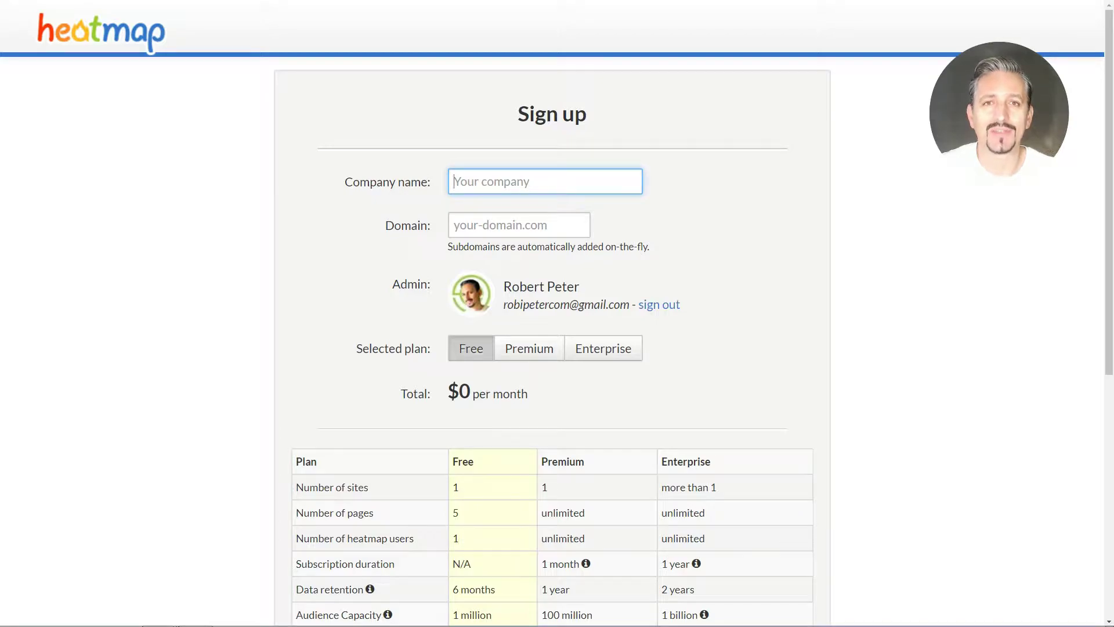
Enter the domain demo.howtobeonline.com, accept the terms and submit the free sign-up
{"action": "key", "text": "Tab"}
{"action": "type", "text": "demo.howtobeonline."}
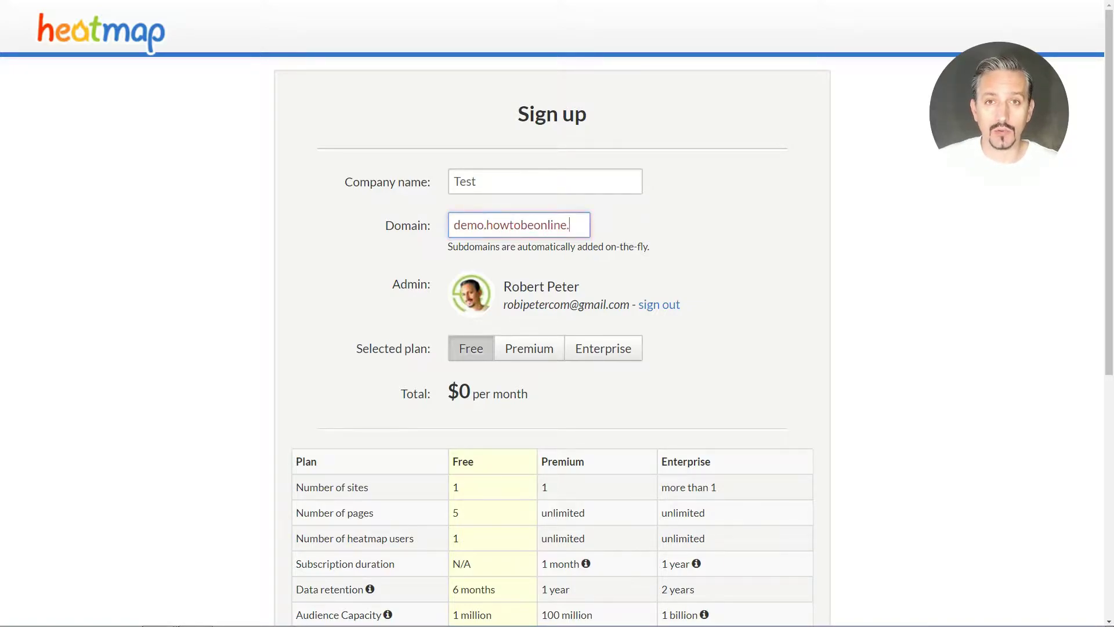
{"action": "type", "text": "com"}
{"action": "scroll", "coordinate": [558, 340], "scroll_direction": "down", "scroll_amount": 5}
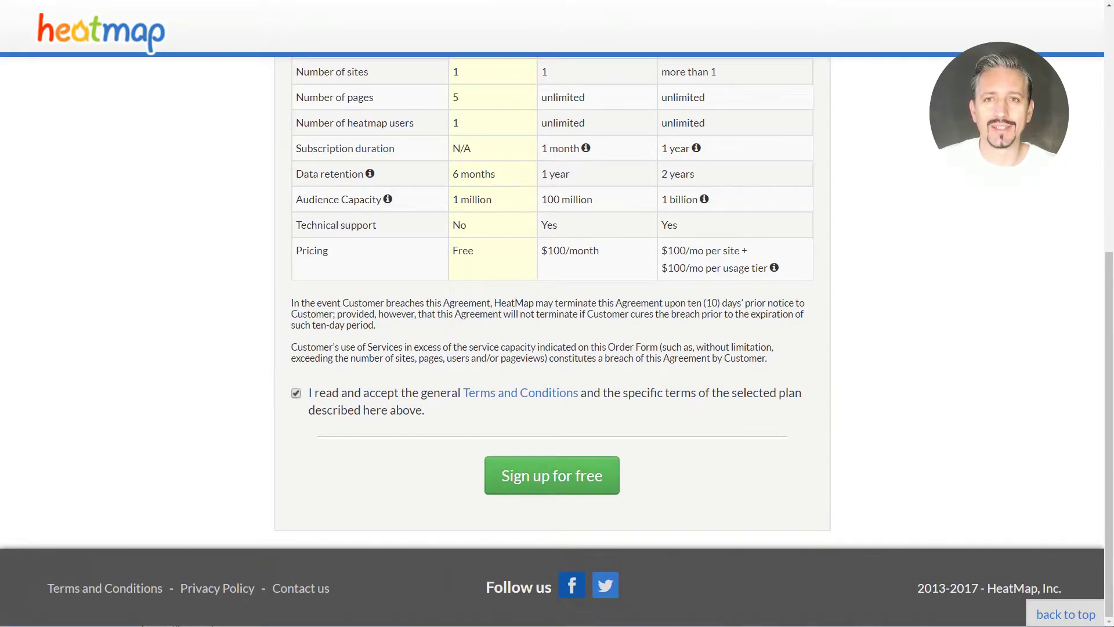
{"action": "scroll", "coordinate": [557, 340], "scroll_direction": "up", "scroll_amount": 5}
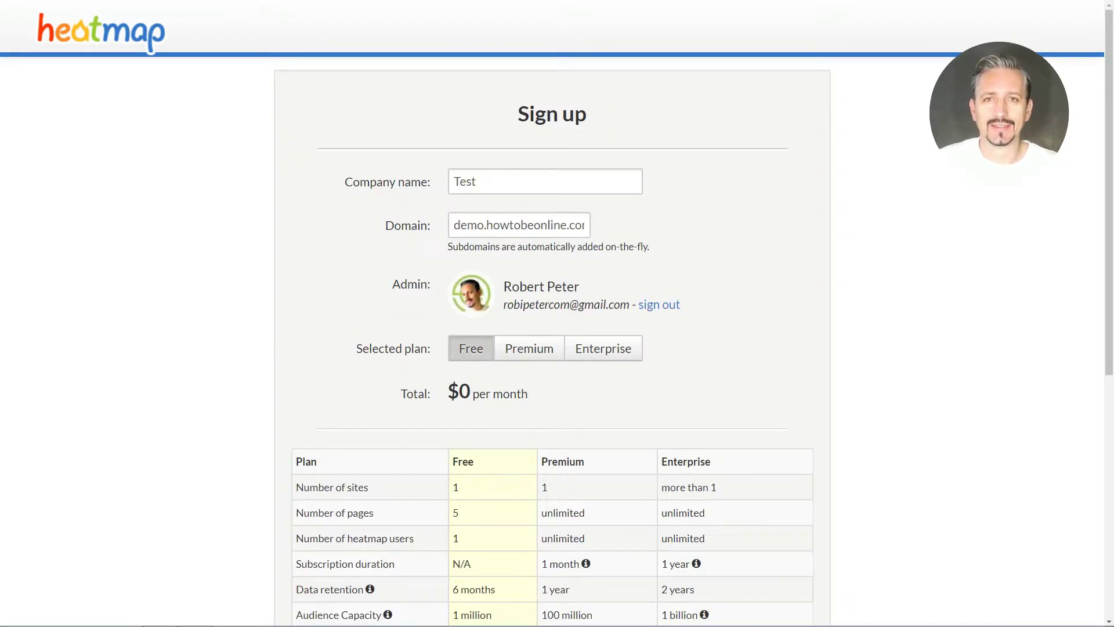
{"action": "scroll", "coordinate": [557, 339], "scroll_direction": "down", "scroll_amount": 5}
{"action": "left_click", "coordinate": [552, 475]}
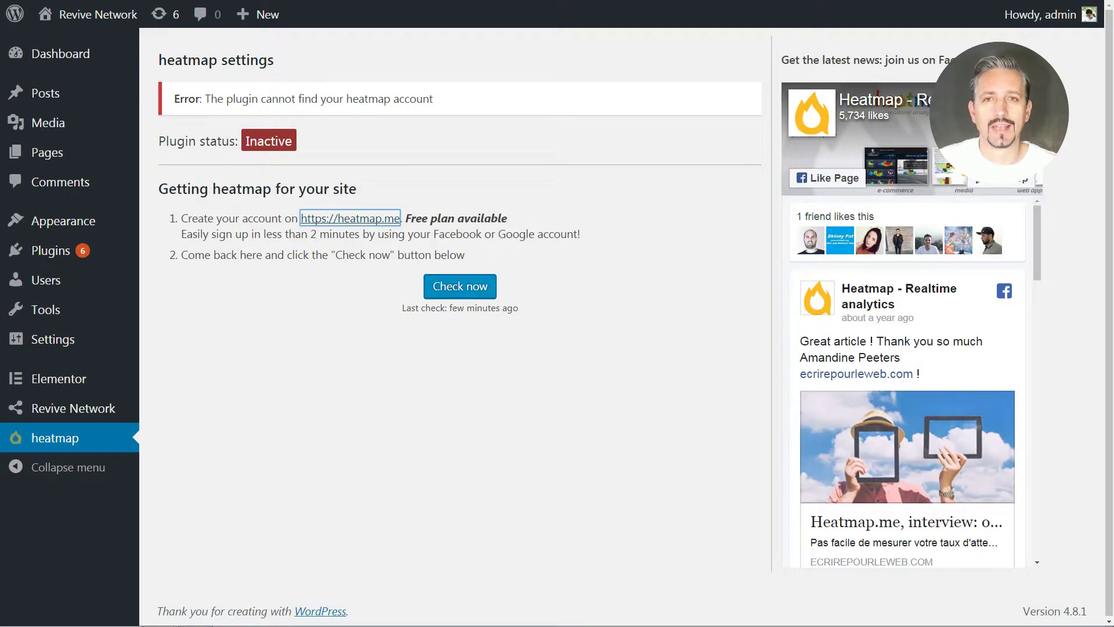
Run the account check so the heatmap plugin becomes Active
{"action": "key", "text": "Tab"}
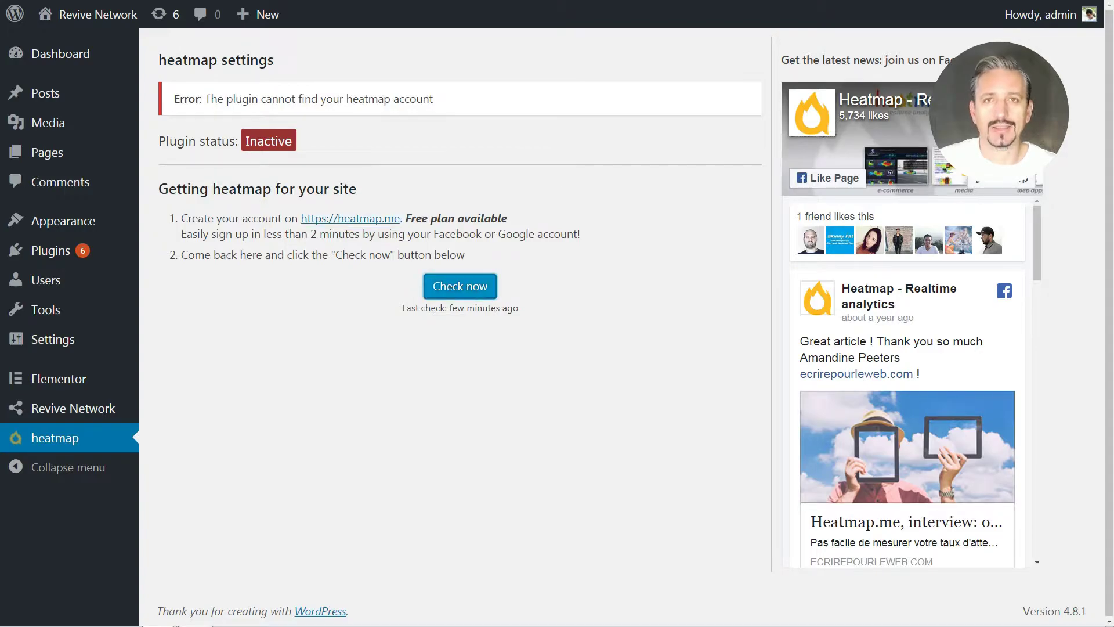
{"action": "key", "text": "Return"}
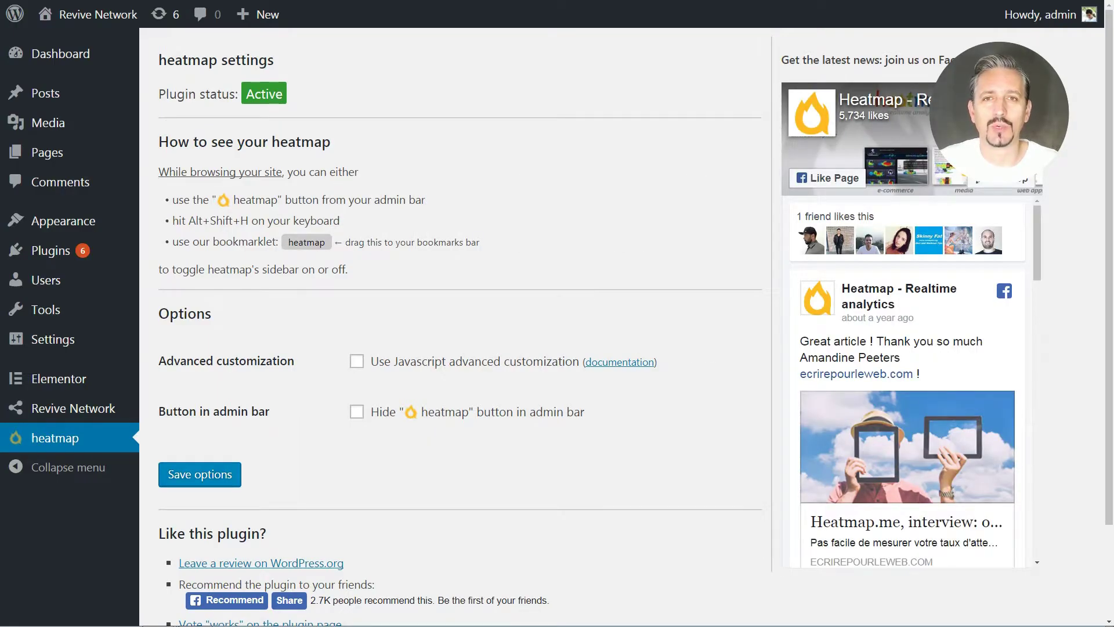
{"action": "scroll", "coordinate": [557, 323], "scroll_direction": "down", "scroll_amount": 3}
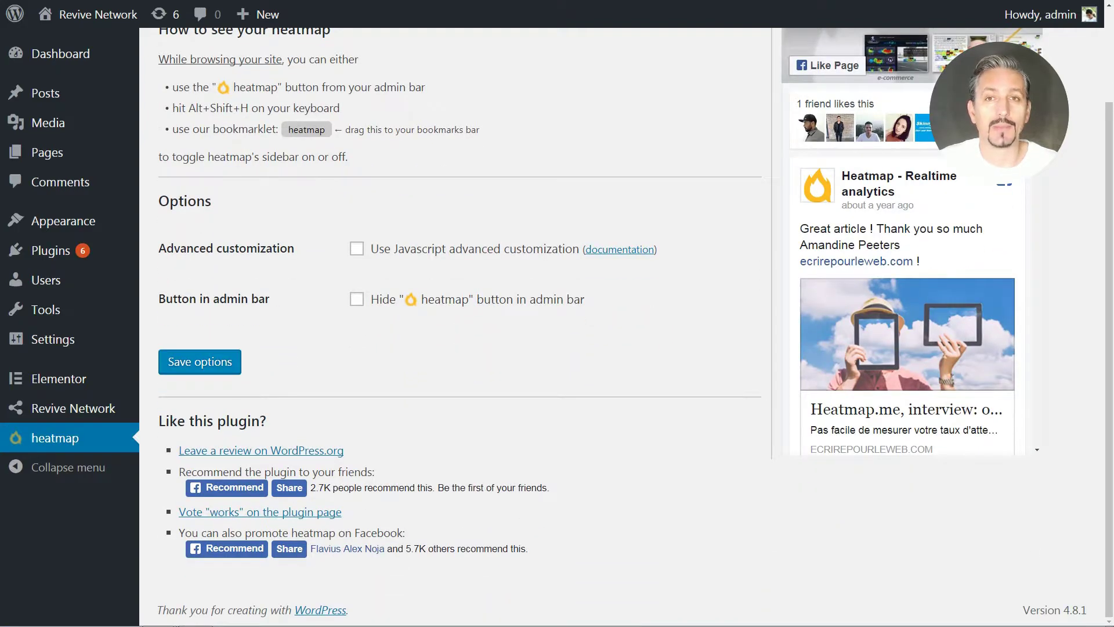
Enable JavaScript advanced customization and save the plugin options
{"action": "left_click", "coordinate": [358, 248]}
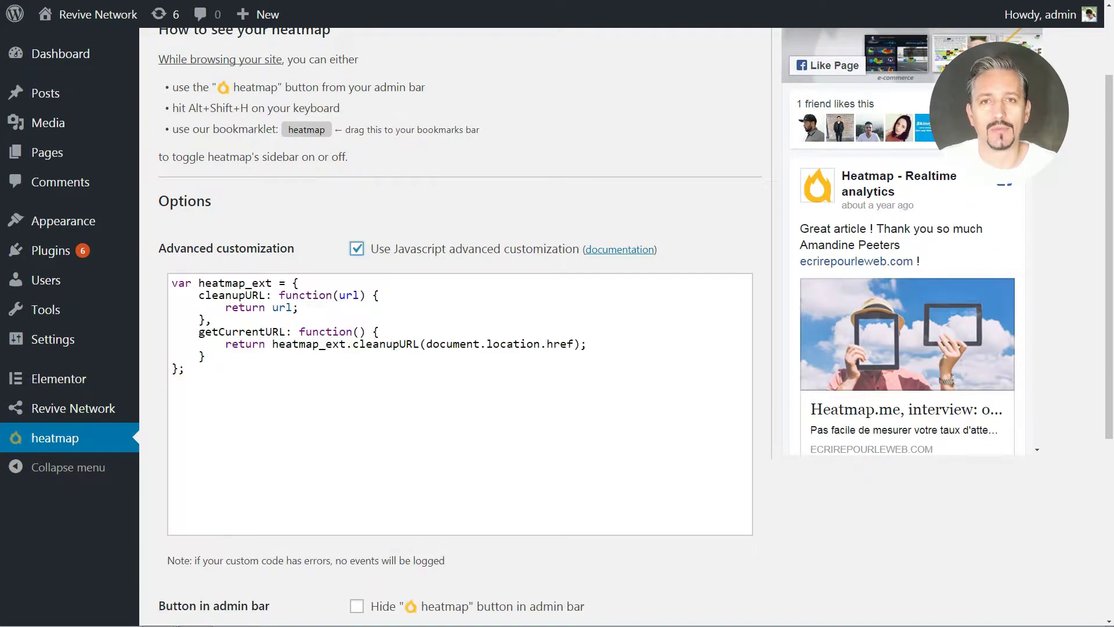
{"action": "scroll", "coordinate": [557, 322], "scroll_direction": "down", "scroll_amount": 5}
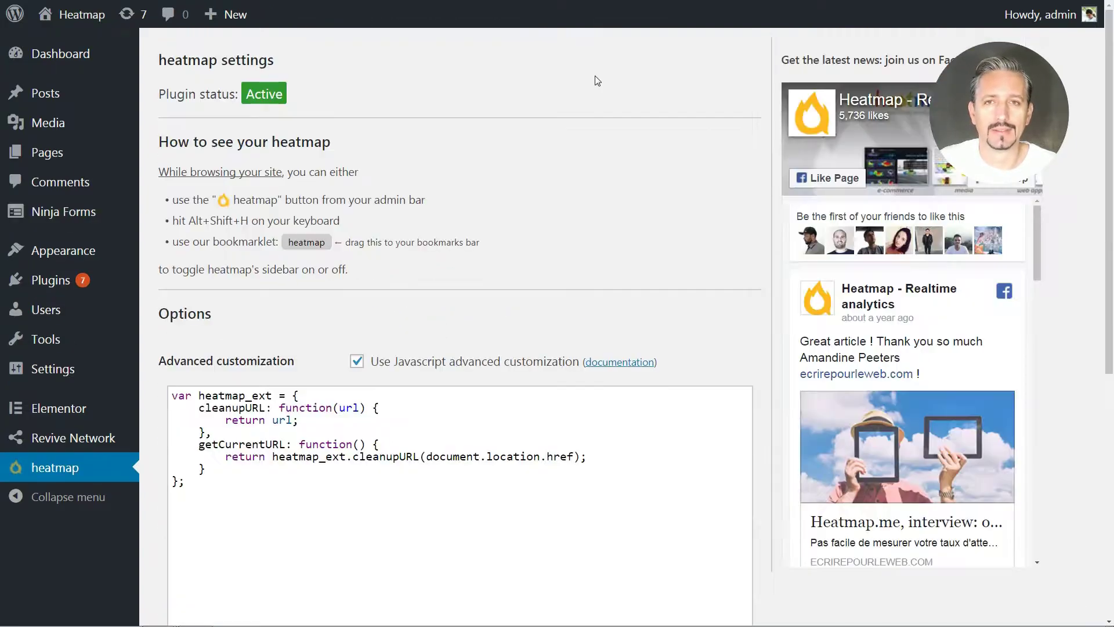
{"action": "scroll", "coordinate": [216, 372], "scroll_direction": "down", "scroll_amount": 5}
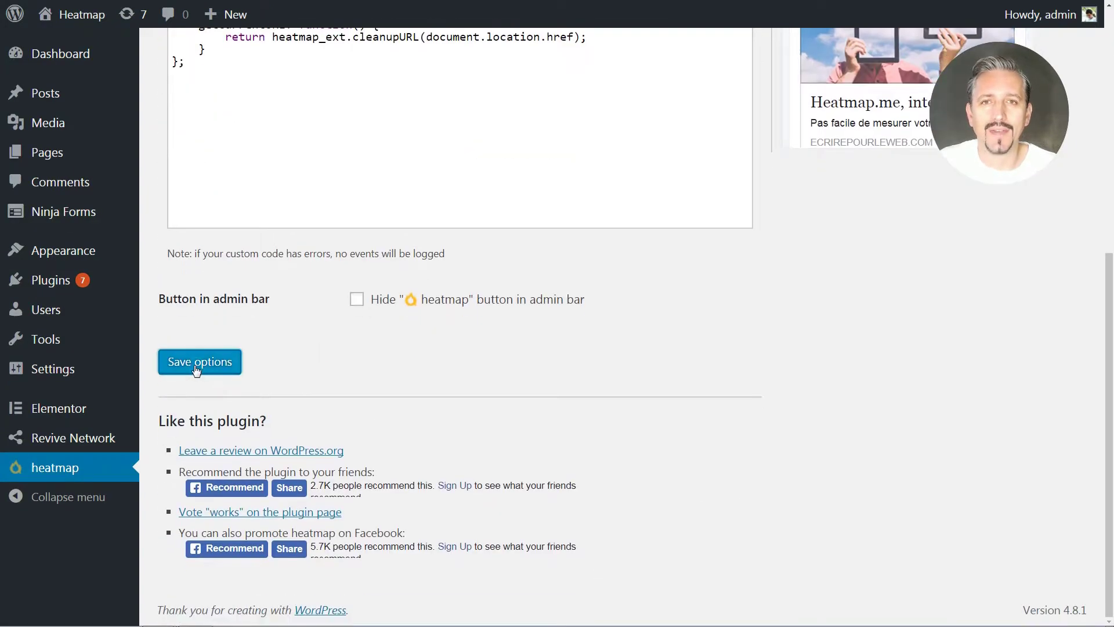
{"action": "left_click", "coordinate": [197, 364]}
{"action": "mouse_move", "coordinate": [45, 93]}
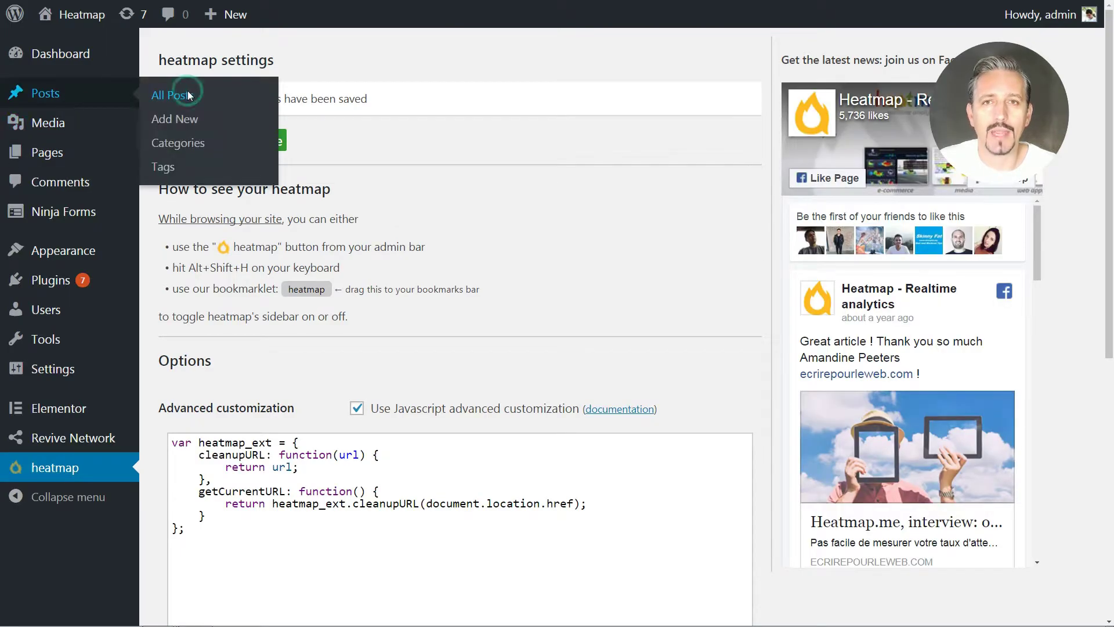
View the Heatmap for WordPress post and switch on the heatmap overlay from the admin bar
{"action": "left_click", "coordinate": [189, 96]}
{"action": "left_click", "coordinate": [332, 202]}
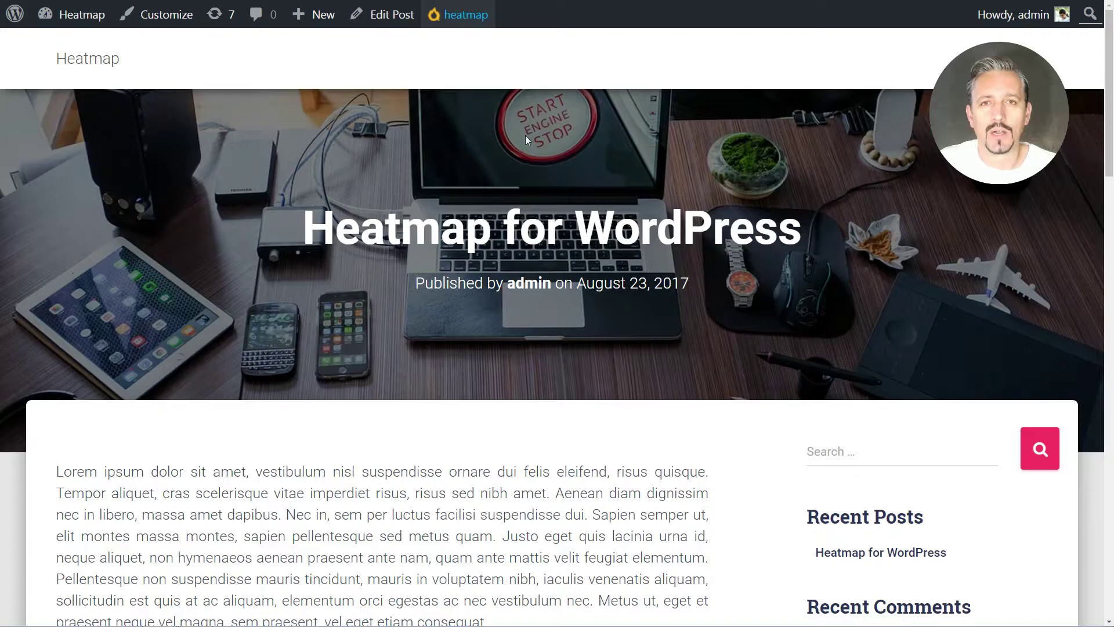
{"action": "left_click", "coordinate": [466, 16]}
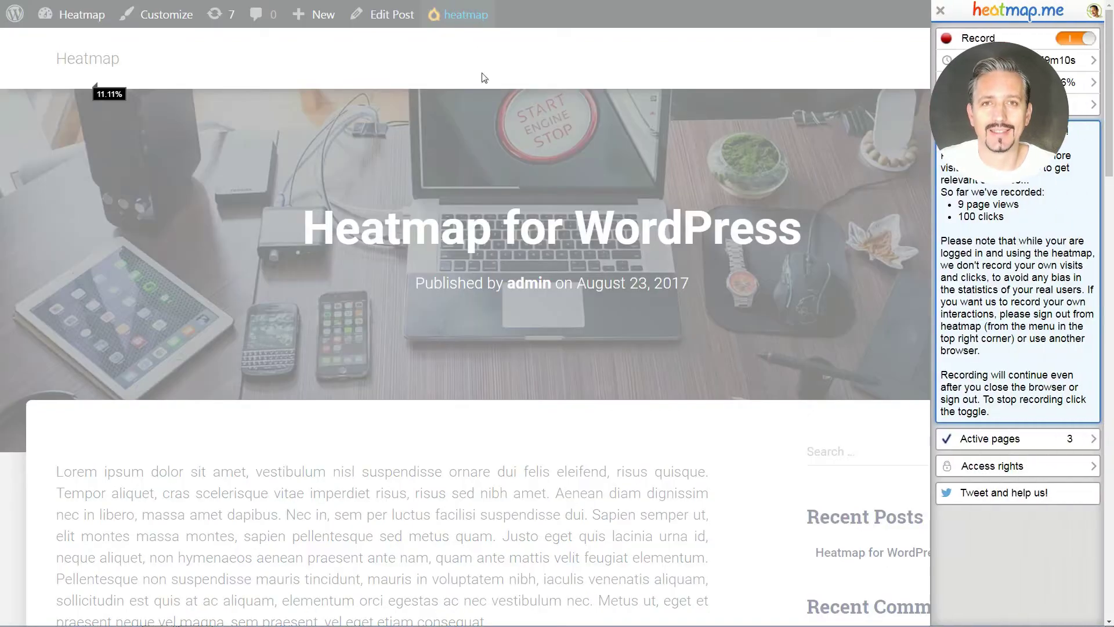
{"action": "scroll", "coordinate": [492, 137], "scroll_direction": "down", "scroll_amount": 3}
{"action": "scroll", "coordinate": [492, 137], "scroll_direction": "down", "scroll_amount": 1}
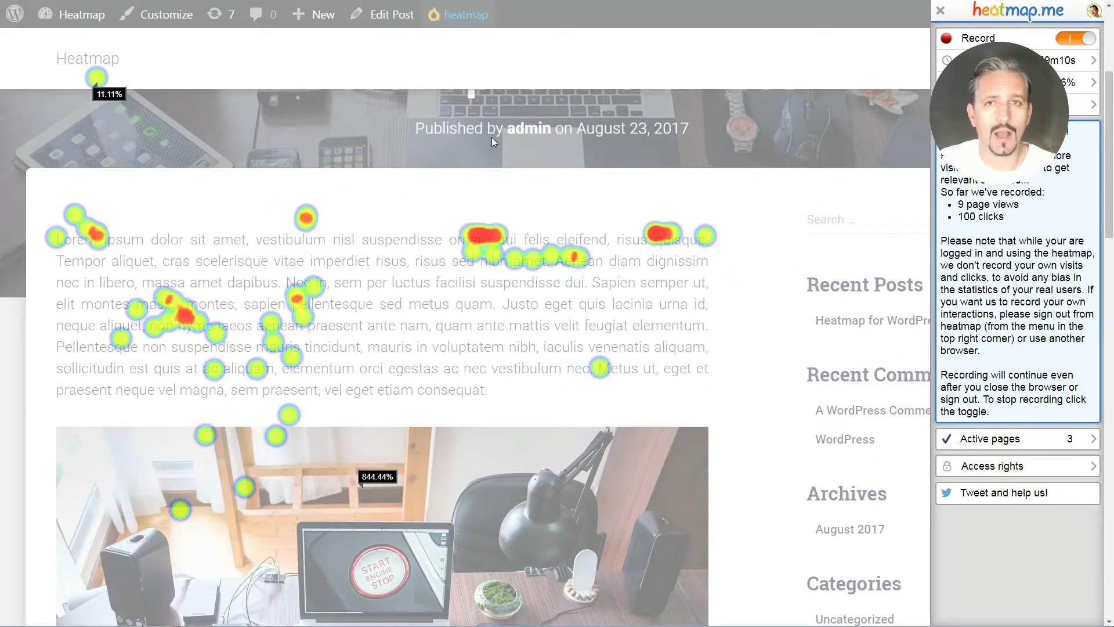
{"action": "scroll", "coordinate": [492, 137], "scroll_direction": "down", "scroll_amount": 2}
{"action": "scroll", "coordinate": [492, 139], "scroll_direction": "down", "scroll_amount": 1}
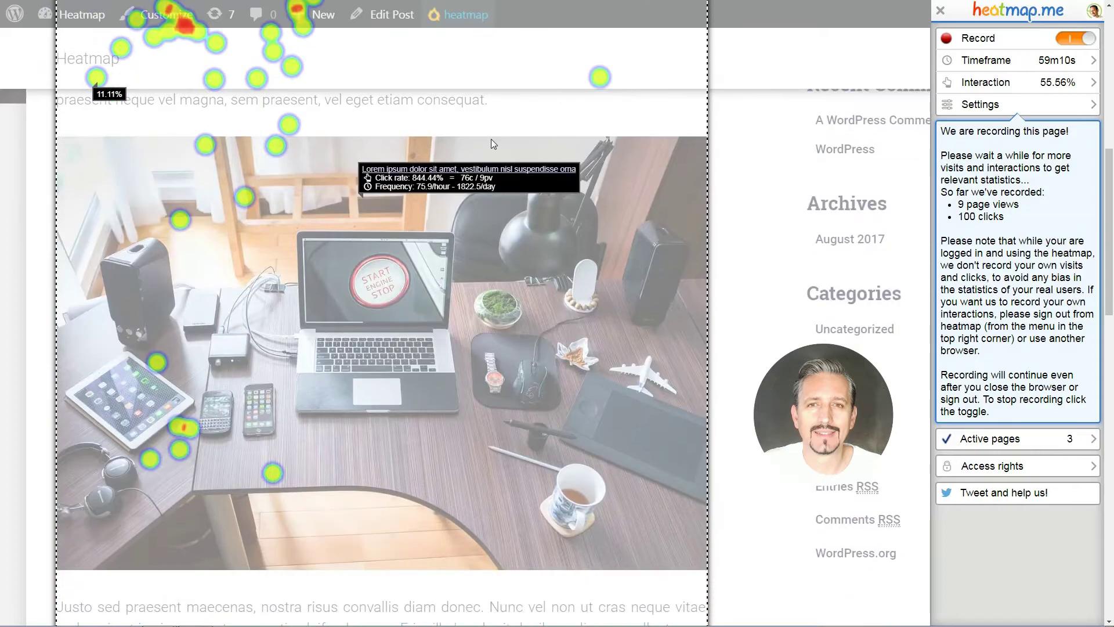
{"action": "scroll", "coordinate": [492, 143], "scroll_direction": "down", "scroll_amount": 3}
{"action": "scroll", "coordinate": [491, 139], "scroll_direction": "down", "scroll_amount": 2}
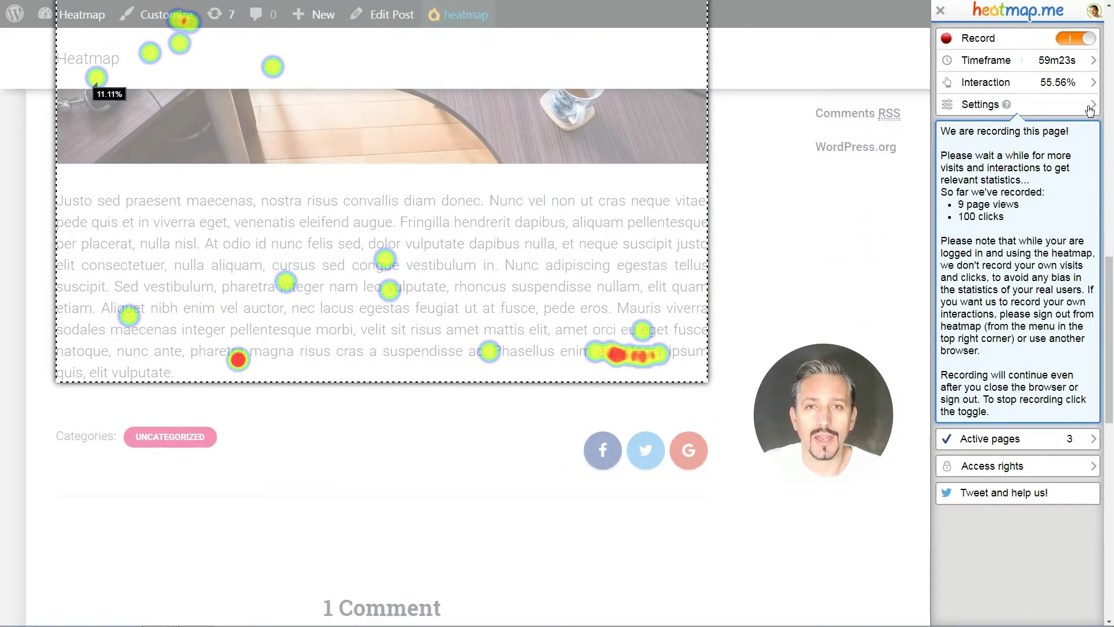
In the sidebar settings, lower the overlay opacity slightly and enlarge the percentage labels
{"action": "left_click", "coordinate": [1010, 104]}
{"action": "scroll", "coordinate": [771, 206], "scroll_direction": "up", "scroll_amount": 3}
{"action": "scroll", "coordinate": [772, 206], "scroll_direction": "up", "scroll_amount": 1}
{"action": "scroll", "coordinate": [770, 207], "scroll_direction": "up", "scroll_amount": 3}
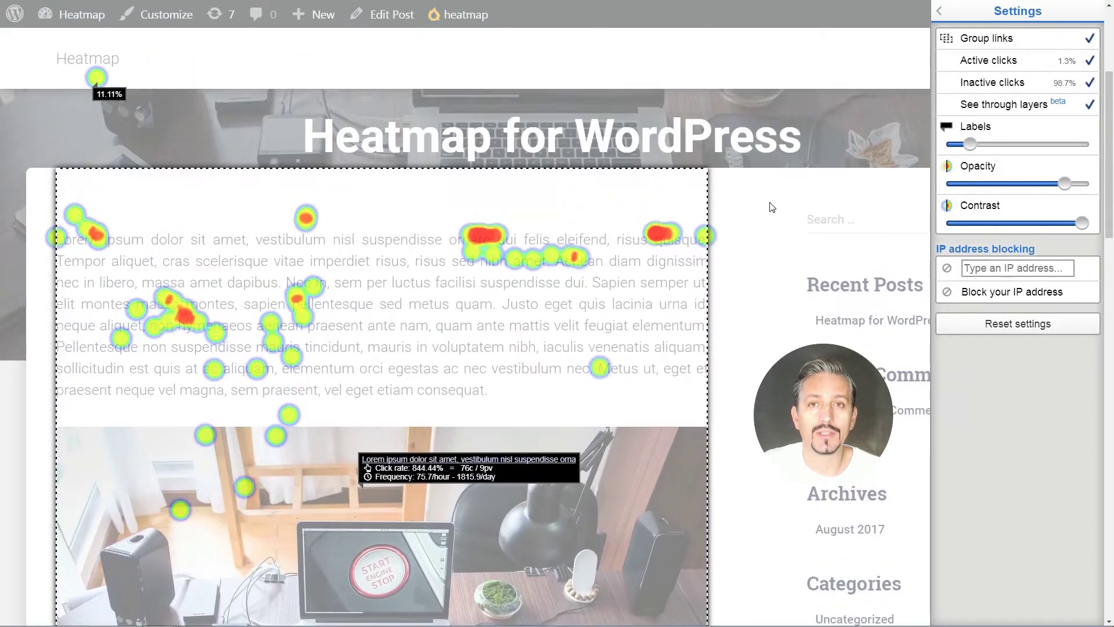
{"action": "scroll", "coordinate": [770, 206], "scroll_direction": "up", "scroll_amount": 2}
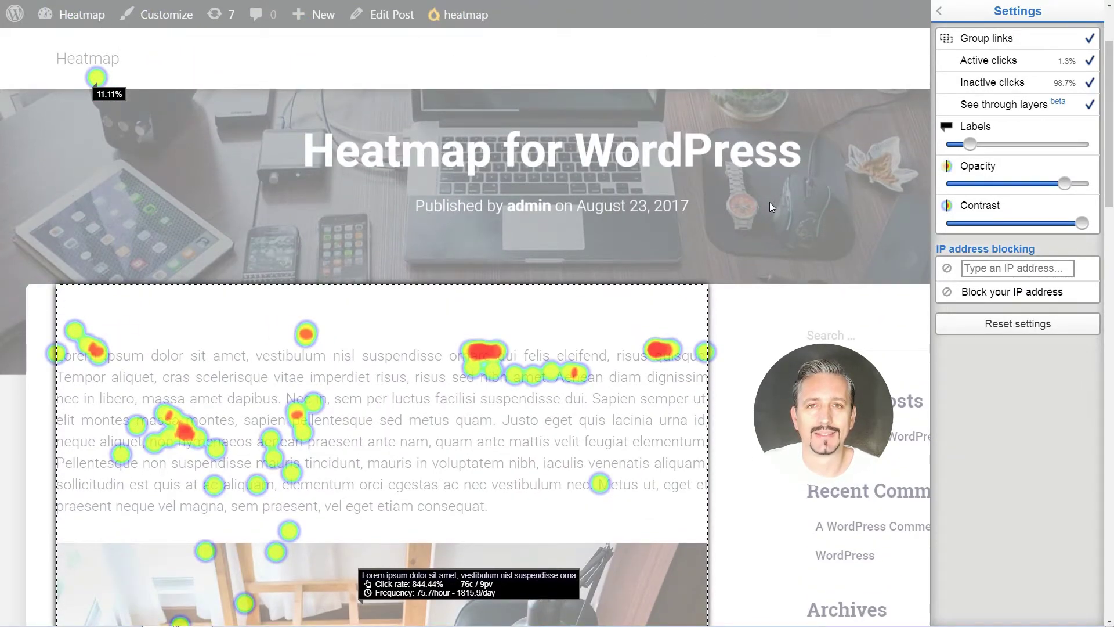
{"action": "scroll", "coordinate": [770, 202], "scroll_direction": "up", "scroll_amount": 2}
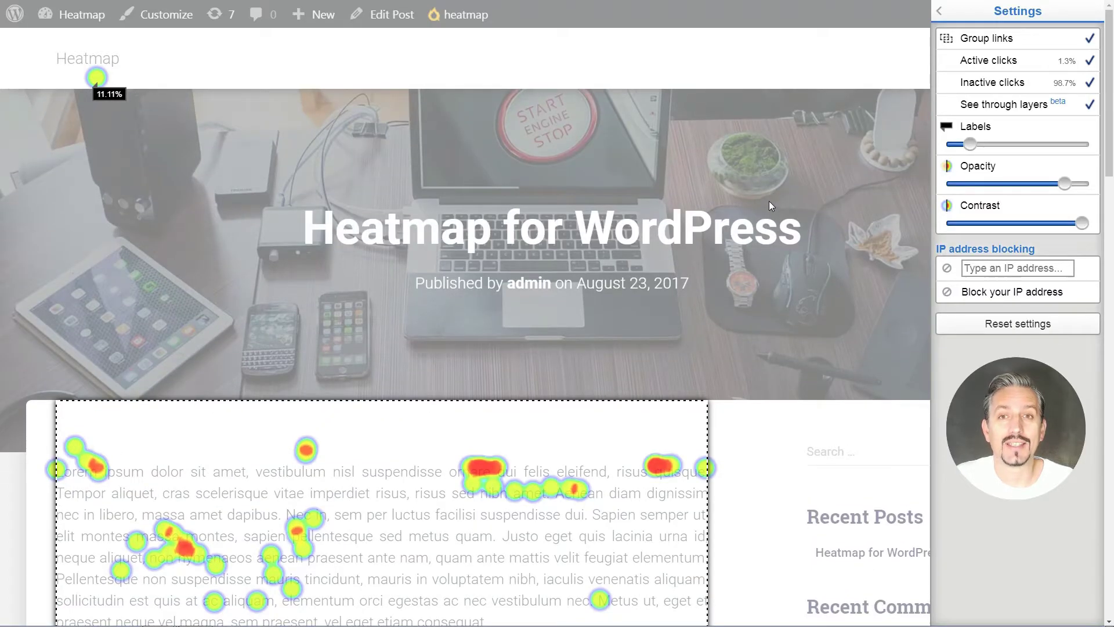
{"action": "mouse_move", "coordinate": [1064, 184]}
{"action": "left_mouse_down"}
{"action": "mouse_move", "coordinate": [1005, 184]}
{"action": "mouse_move", "coordinate": [1027, 184]}
{"action": "left_mouse_up"}
{"action": "left_click", "coordinate": [1044, 185]}
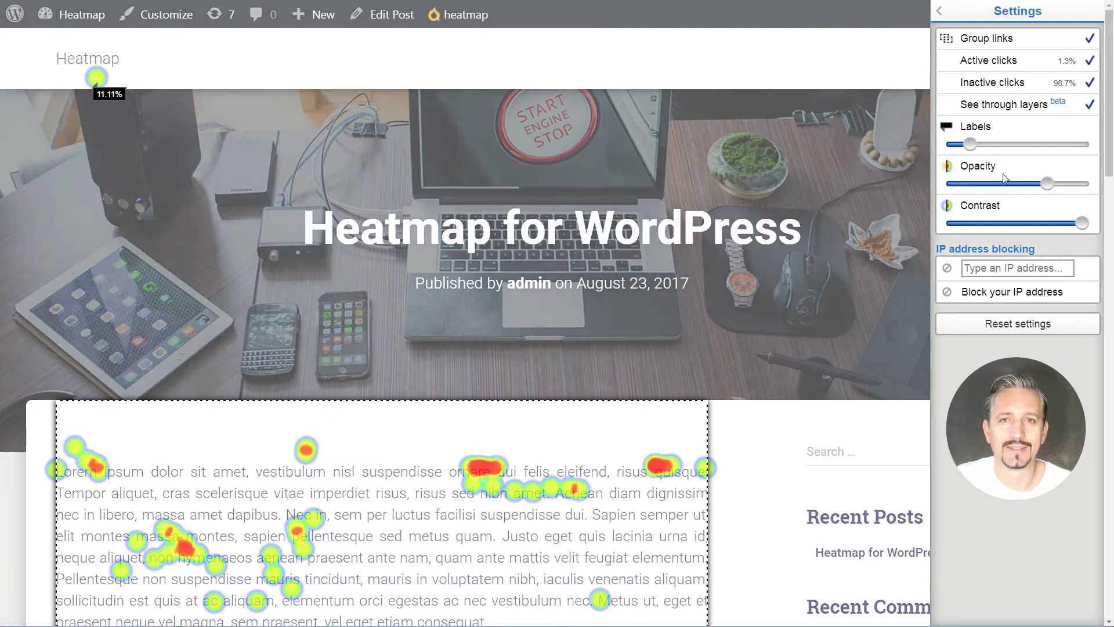
{"action": "left_click_drag", "start_coordinate": [979, 151], "coordinate": [1012, 155]}
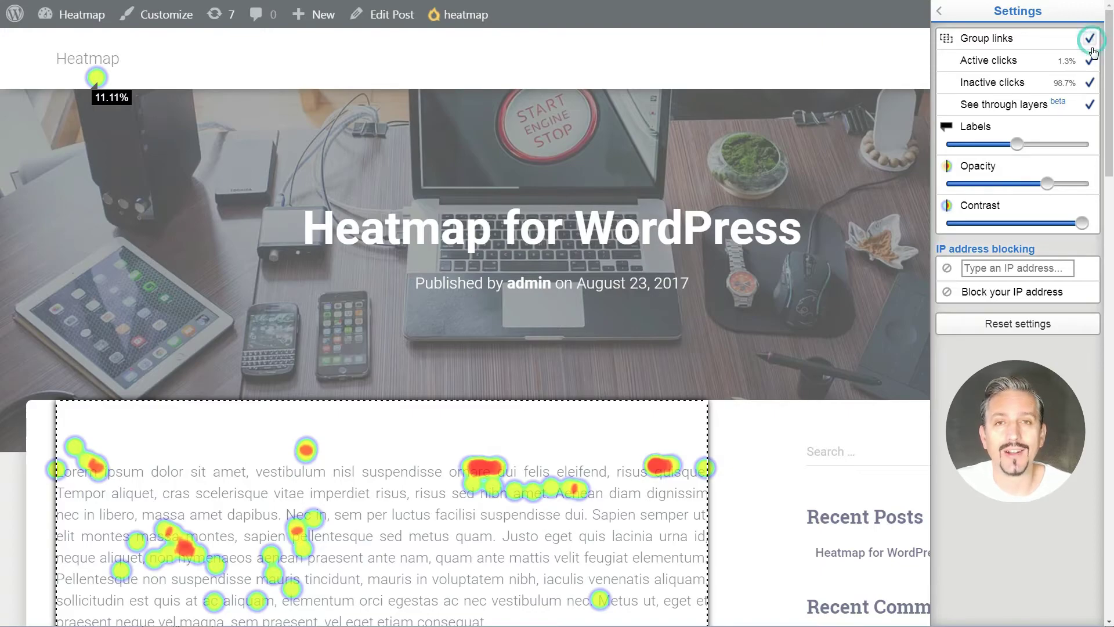
Filter out active clicks, briefly hiding and re-showing inactive clicks
{"action": "left_click", "coordinate": [1091, 61]}
{"action": "left_click", "coordinate": [1091, 83]}
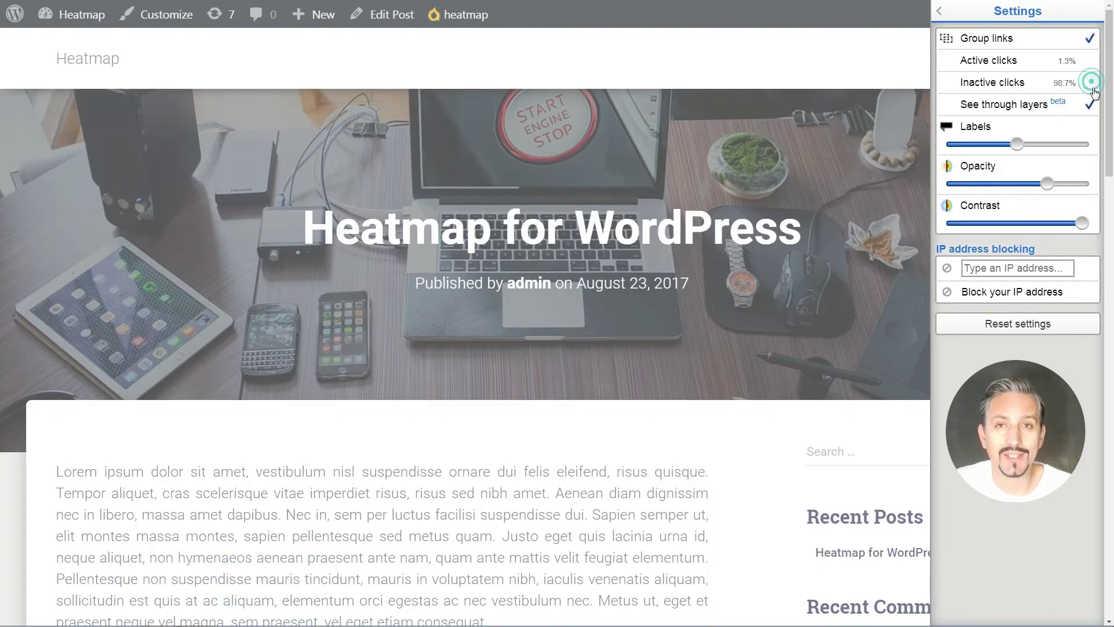
{"action": "left_click", "coordinate": [1090, 83]}
{"action": "scroll", "coordinate": [740, 381], "scroll_direction": "down", "scroll_amount": 2}
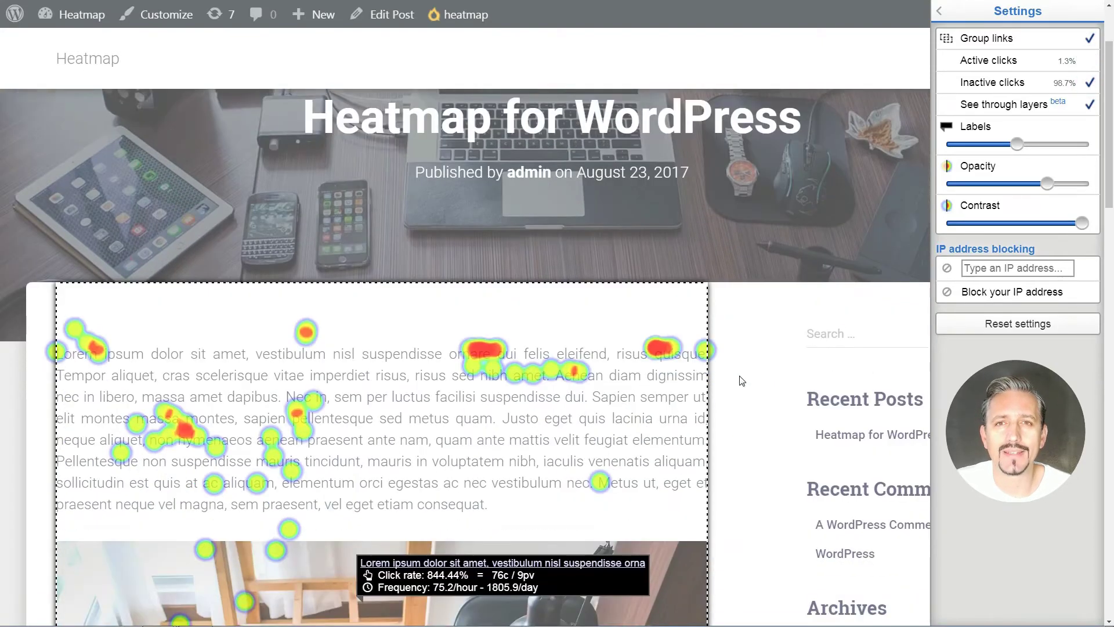
{"action": "scroll", "coordinate": [740, 380], "scroll_direction": "down", "scroll_amount": 2}
{"action": "scroll", "coordinate": [740, 381], "scroll_direction": "down", "scroll_amount": 1}
{"action": "scroll", "coordinate": [740, 380], "scroll_direction": "down", "scroll_amount": 2}
{"action": "scroll", "coordinate": [740, 380], "scroll_direction": "down", "scroll_amount": 2}
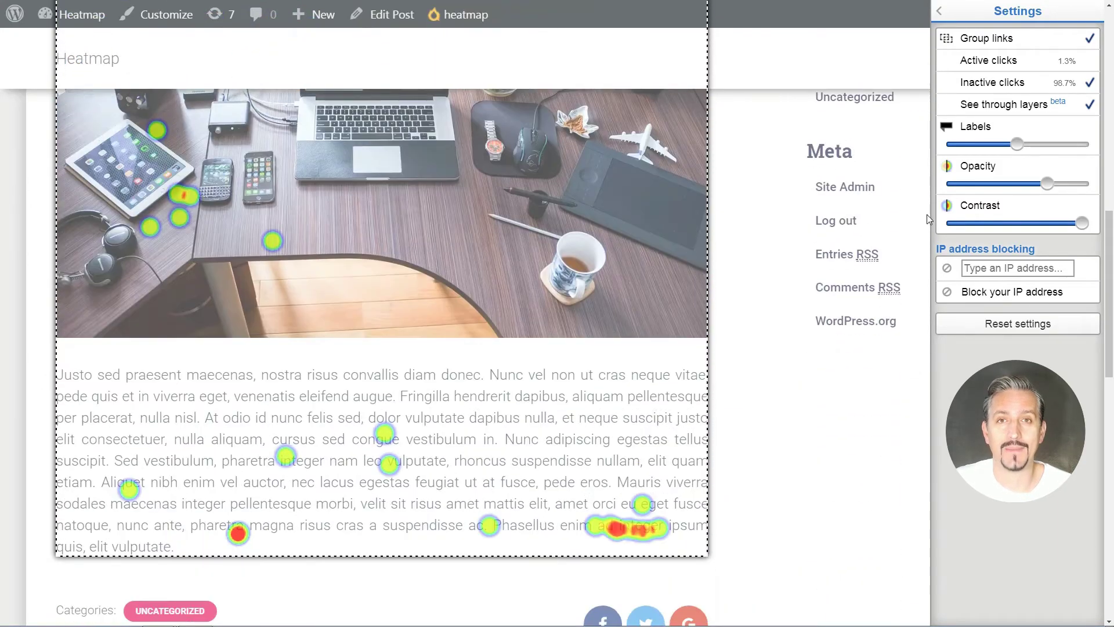
Return to the recording summary and highlight the 100 recorded clicks figure
{"action": "left_click", "coordinate": [941, 16]}
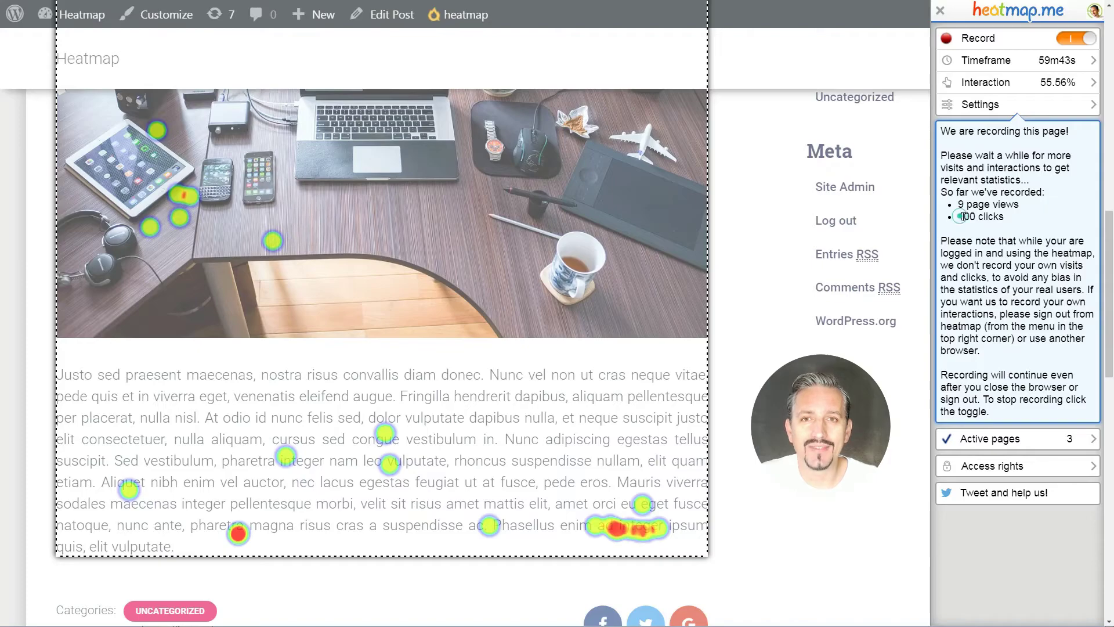
{"action": "left_click_drag", "start_coordinate": [960, 217], "coordinate": [978, 217]}
{"action": "scroll", "coordinate": [711, 305], "scroll_direction": "up", "scroll_amount": 5}
{"action": "scroll", "coordinate": [711, 306], "scroll_direction": "up", "scroll_amount": 5}
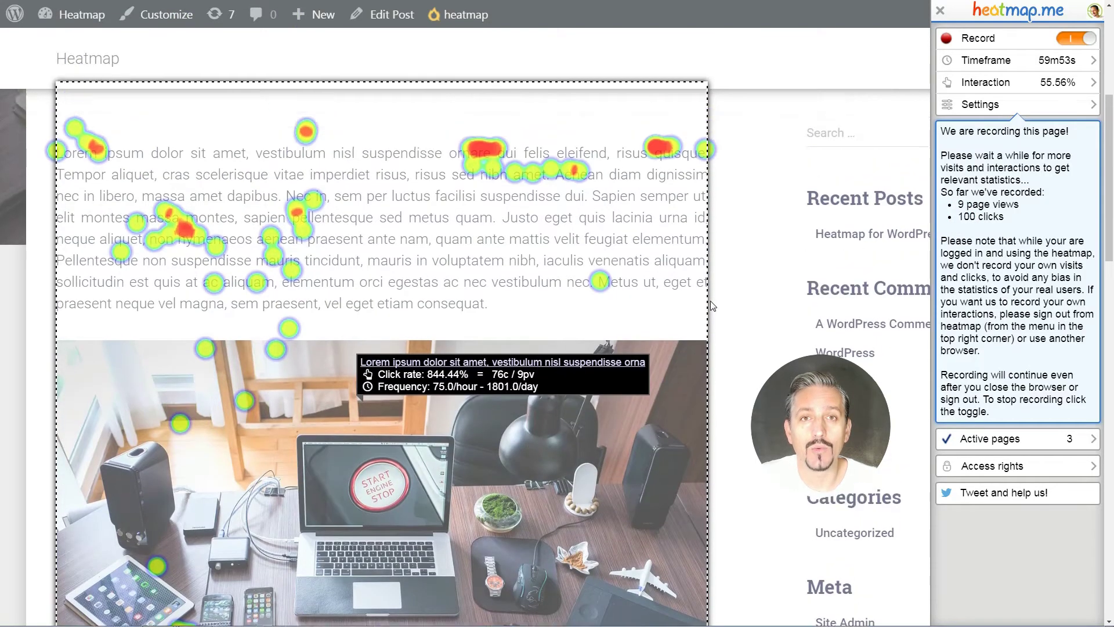
{"action": "scroll", "coordinate": [711, 305], "scroll_direction": "up", "scroll_amount": 5}
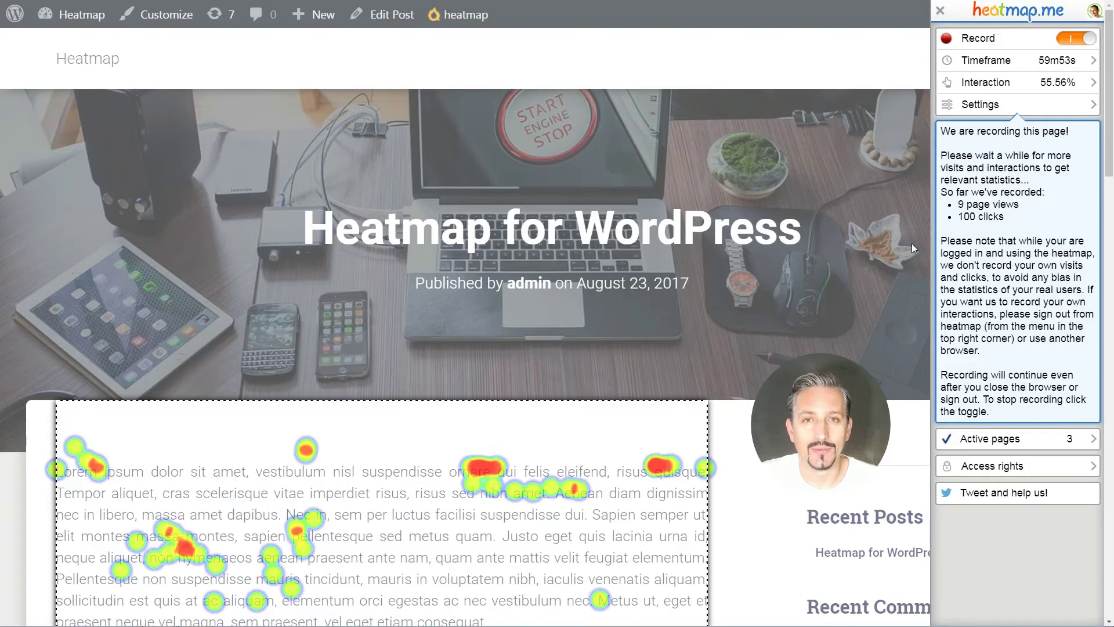
{"action": "scroll", "coordinate": [911, 243], "scroll_direction": "down", "scroll_amount": 2}
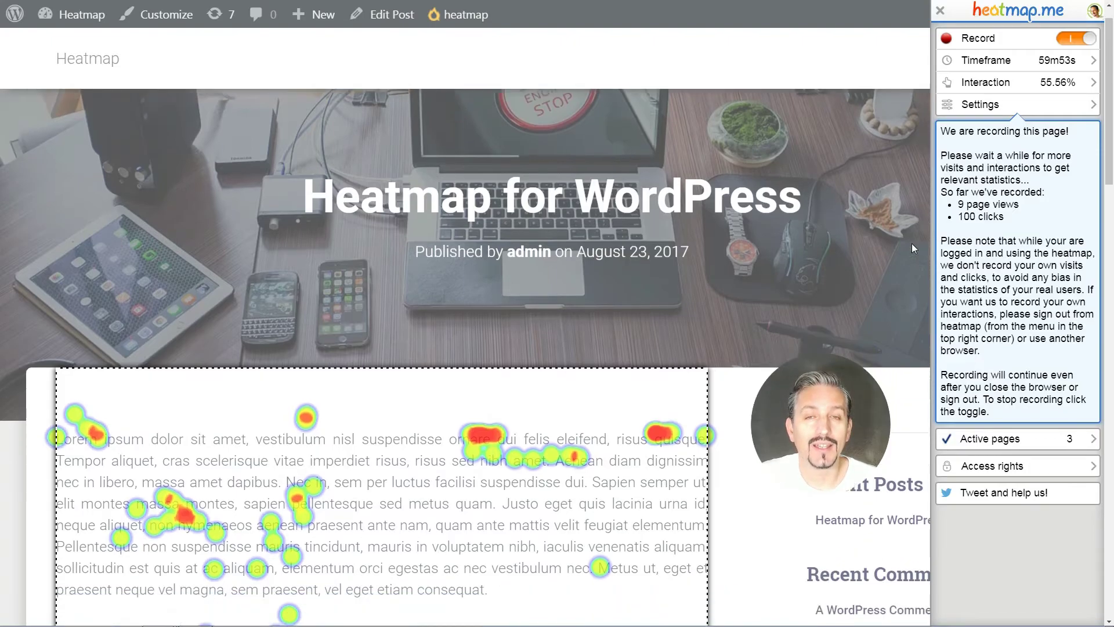
{"action": "scroll", "coordinate": [912, 243], "scroll_direction": "down", "scroll_amount": 2}
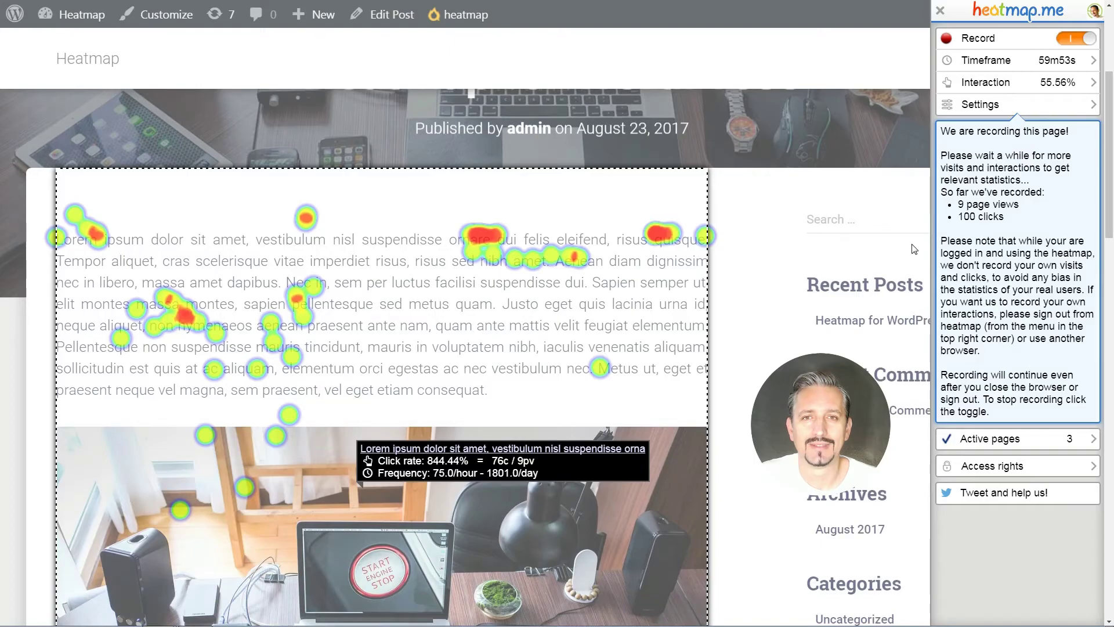